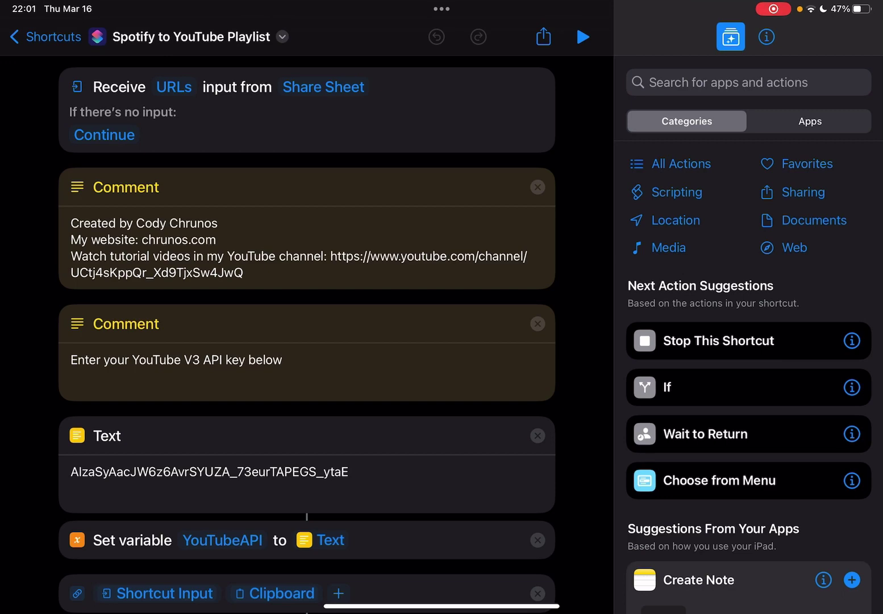
Exit the Spotify to YouTube Playlist editor to the home screen.
key("super+h")
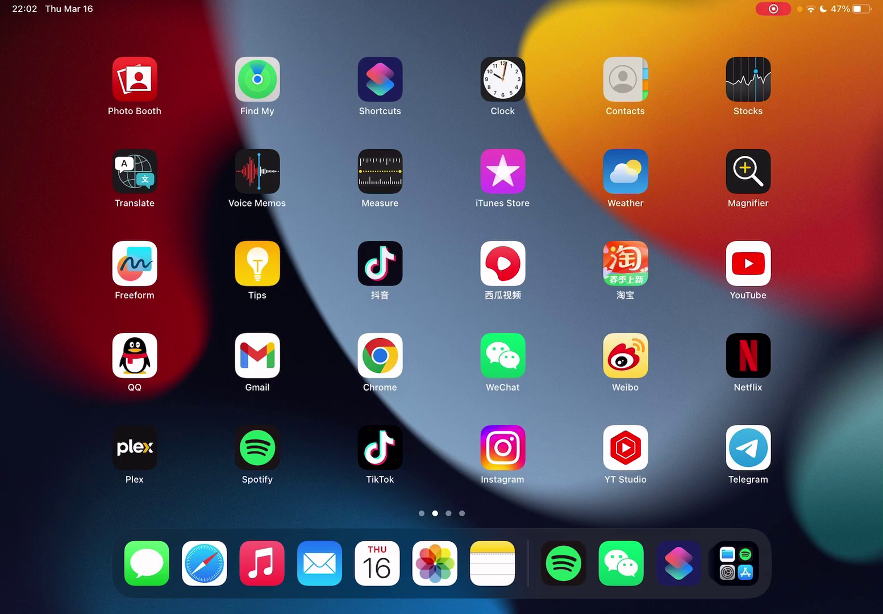
Share the We Are Young playlist from Spotify, then reopen the conversion shortcut.
left_click(257, 447)
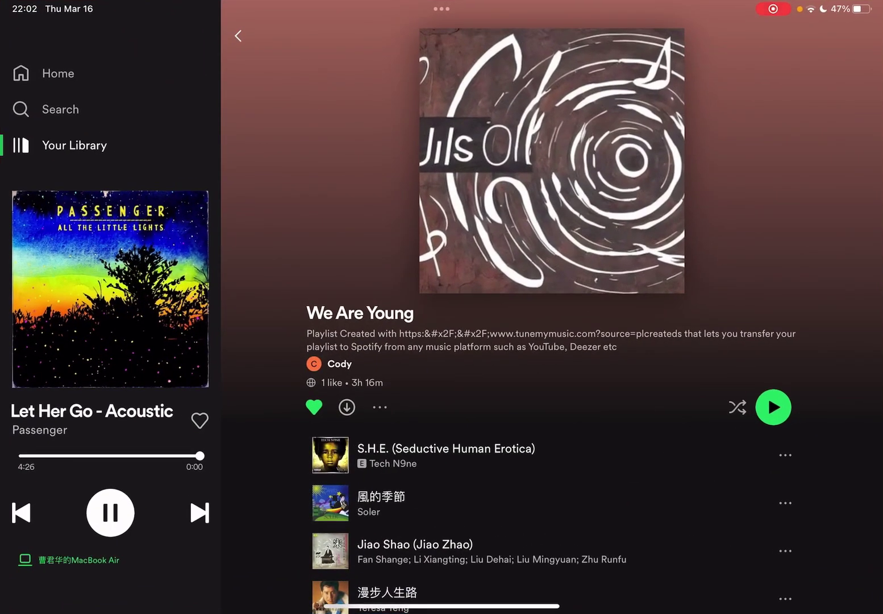
left_click(380, 407)
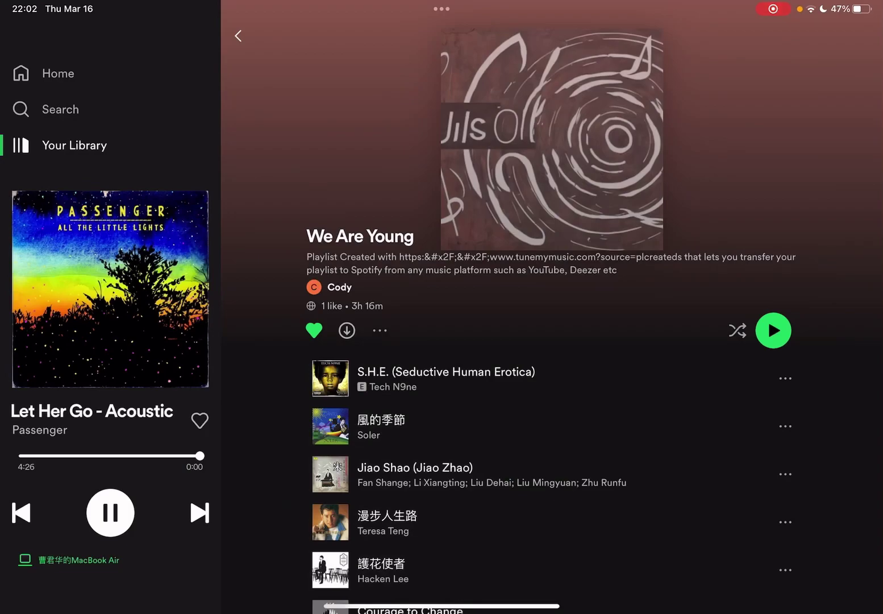
left_click(380, 331)
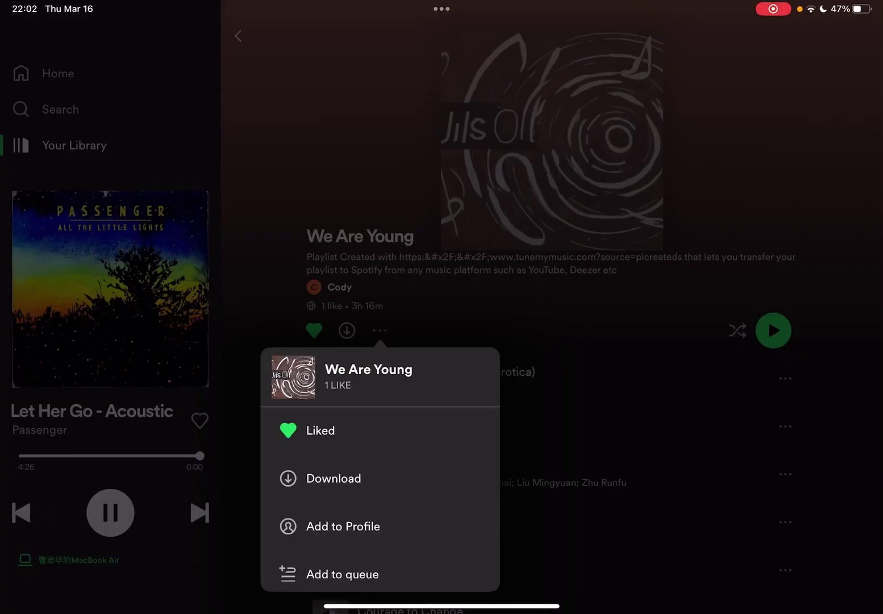
scroll(379, 494, "down", 3)
left_click(323, 470)
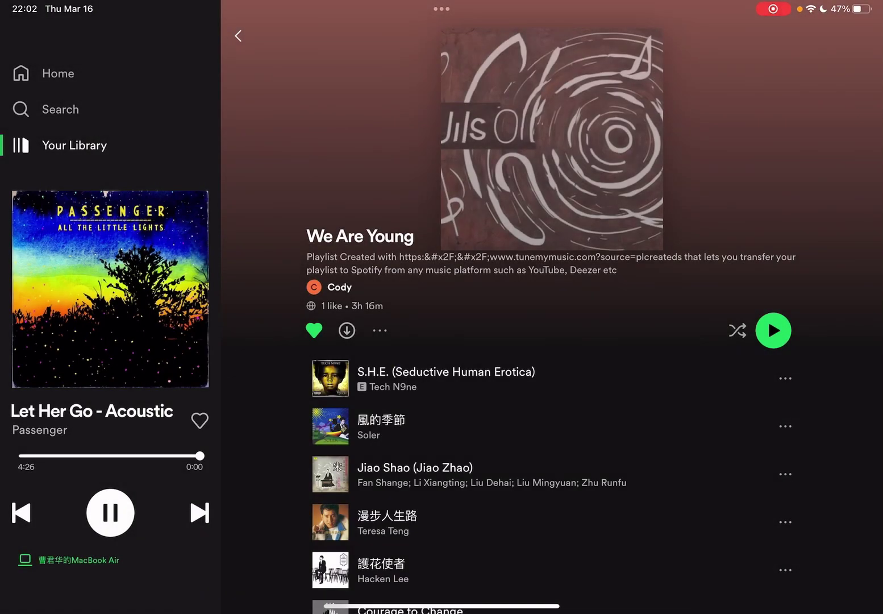
left_click_drag(441, 606, 442, 398)
left_click(381, 79)
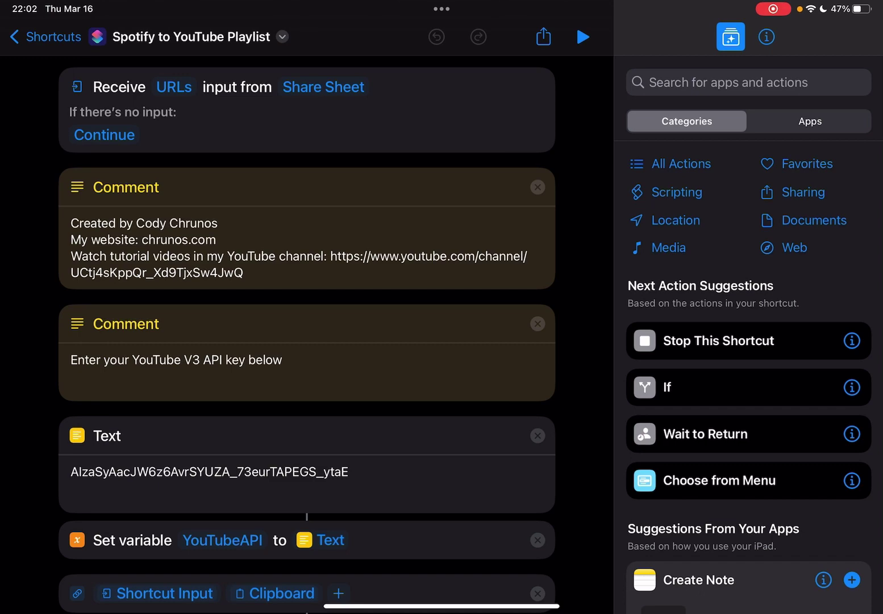
Run the shortcut and answer 5 to the 'How many songs' prompt.
left_click(583, 37)
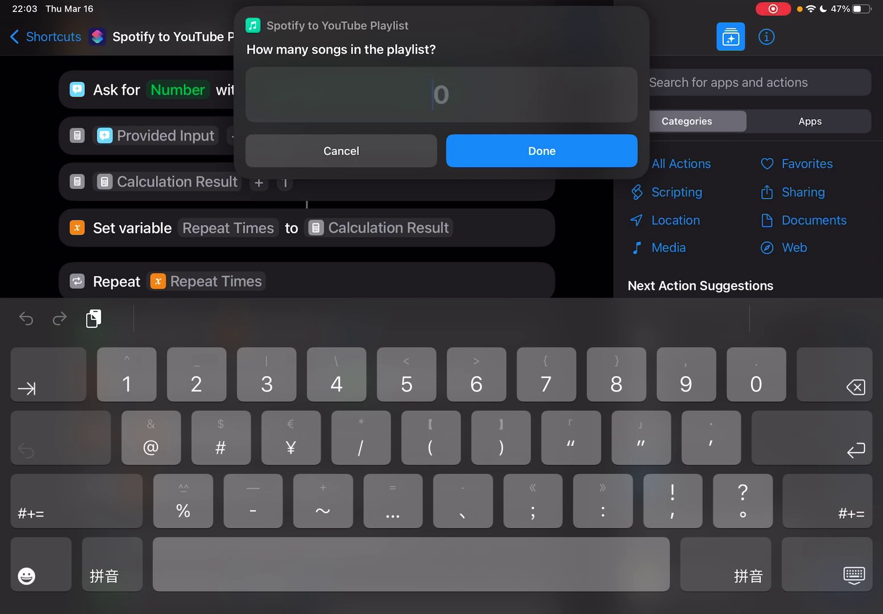
type("5")
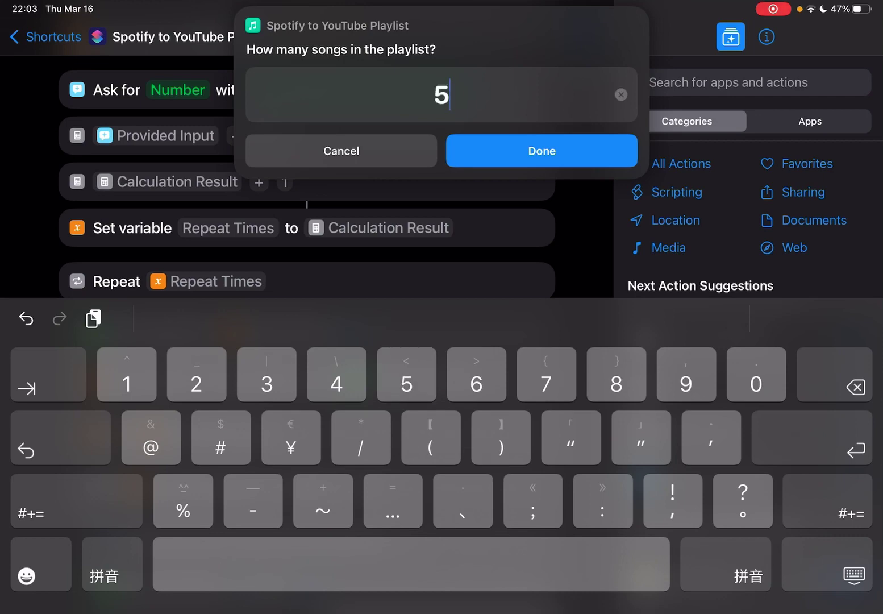
key("Return")
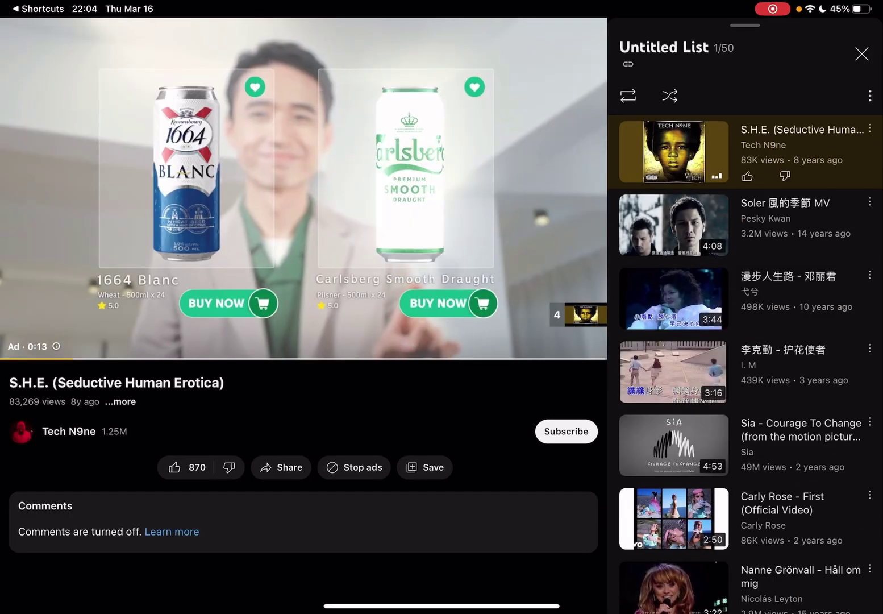
Pause the ad and scroll through the Untitled List of matched videos.
left_click(304, 189)
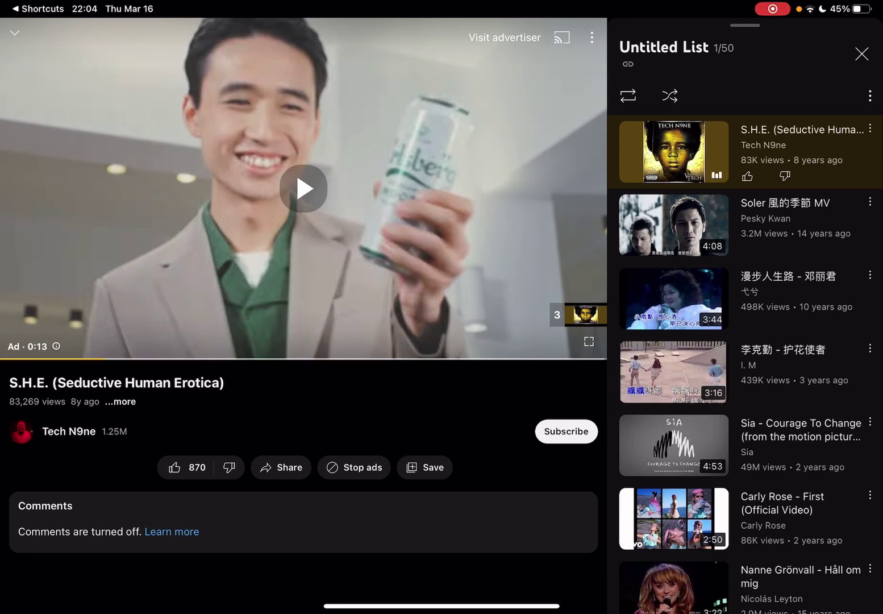
scroll(745, 341, "down", 20)
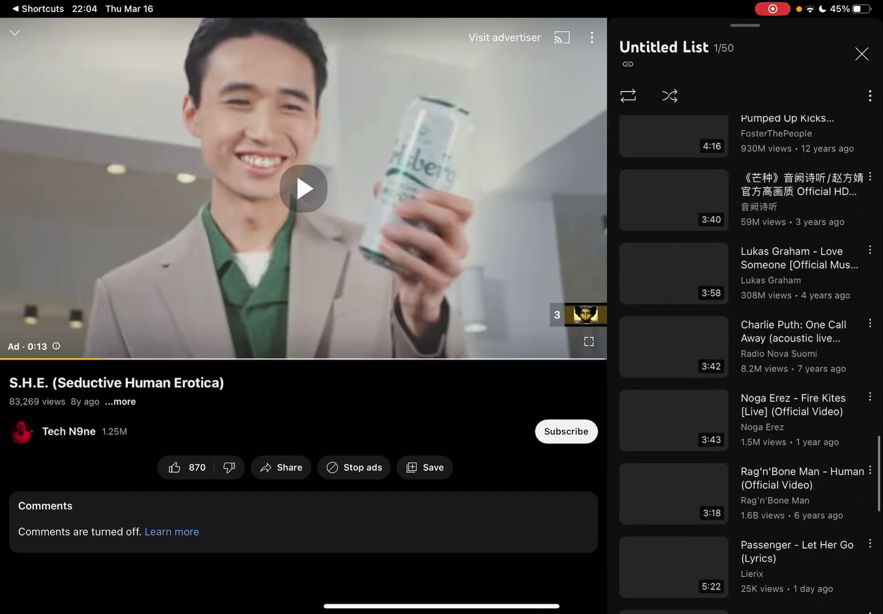
scroll(744, 363, "down", 10)
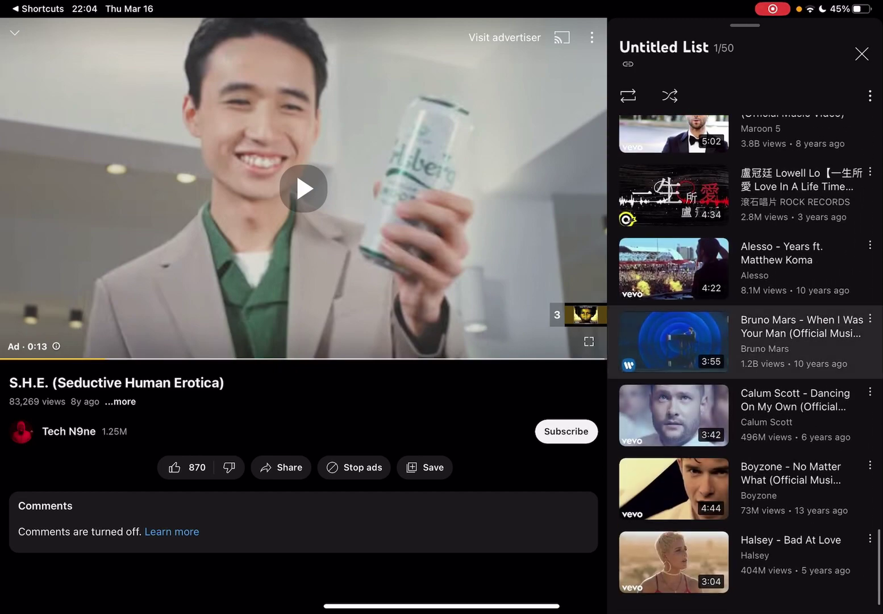
scroll(744, 364, "down", 10)
scroll(744, 341, "up", 20)
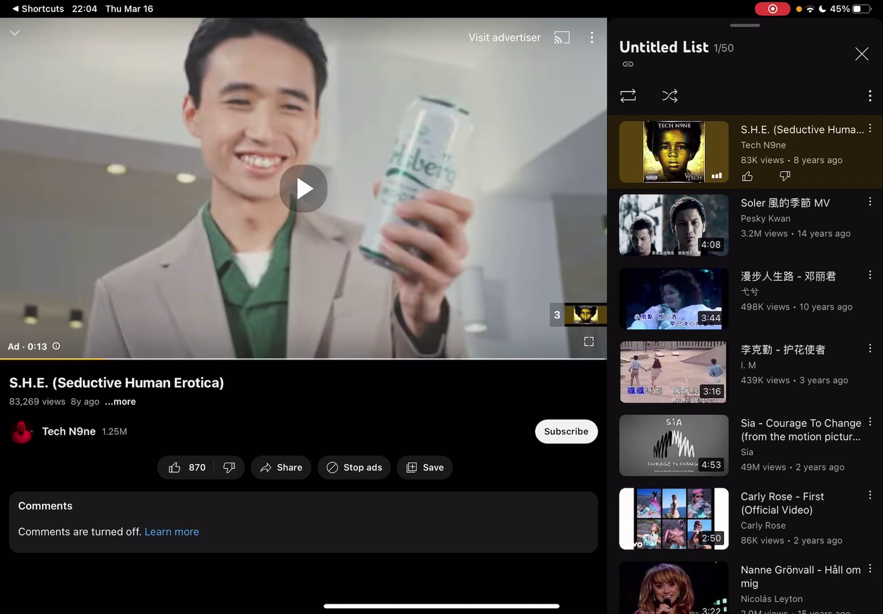
Try sharing the Untitled List twice, minimising and restoring the player in between.
left_click(870, 96)
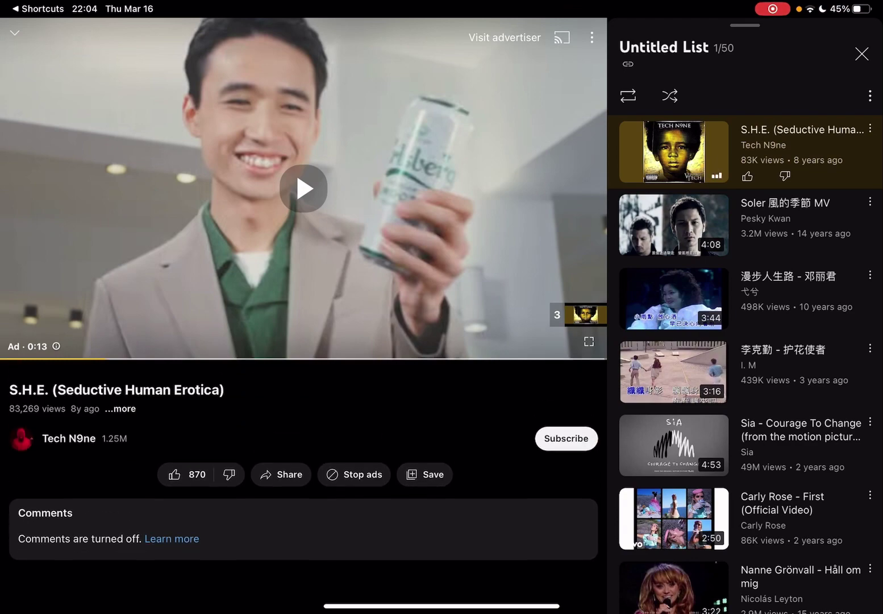
left_click(15, 33)
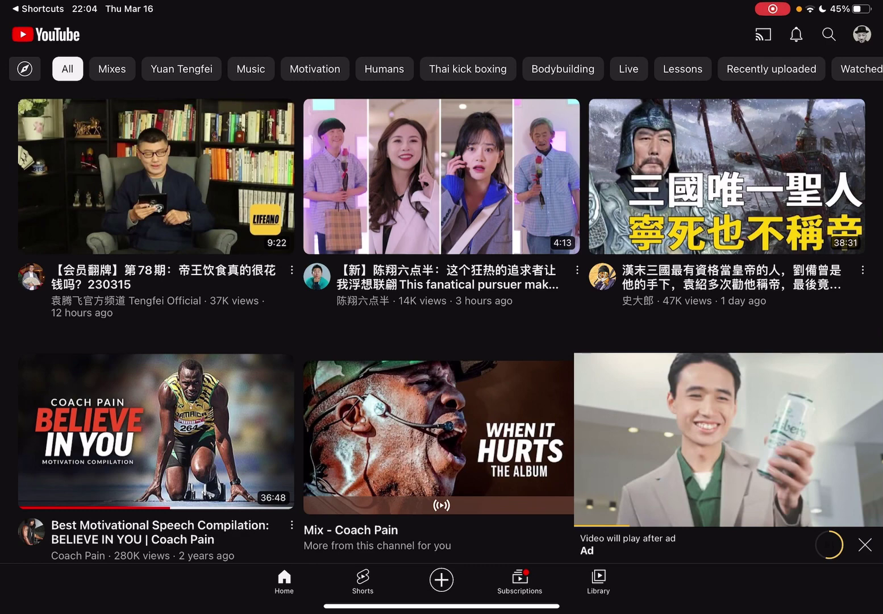
left_click(727, 437)
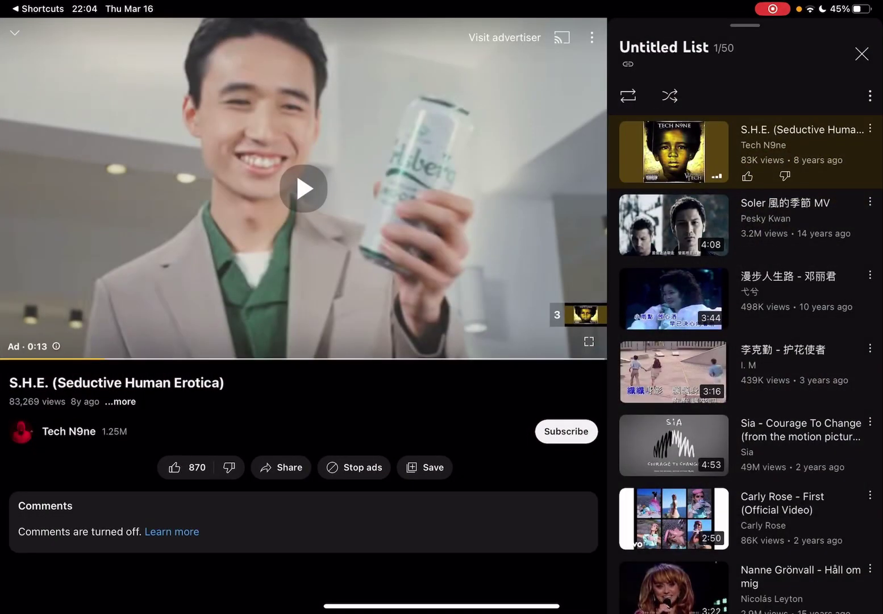
left_click(870, 95)
scroll(304, 461, "down", 1)
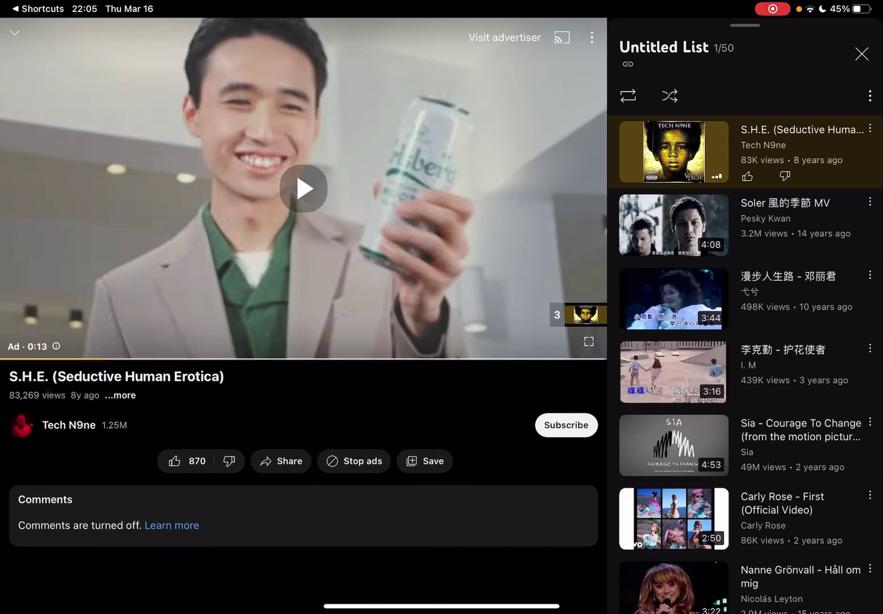
Go home and reopen the Spotify to YouTube Playlist editor, checking its actions.
left_click_drag(441, 606, 441, 369)
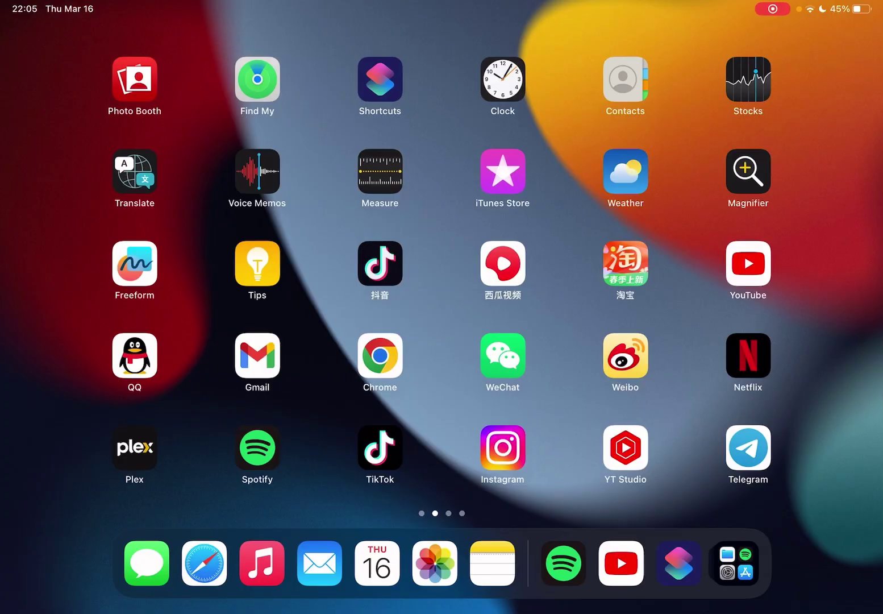
left_click(678, 563)
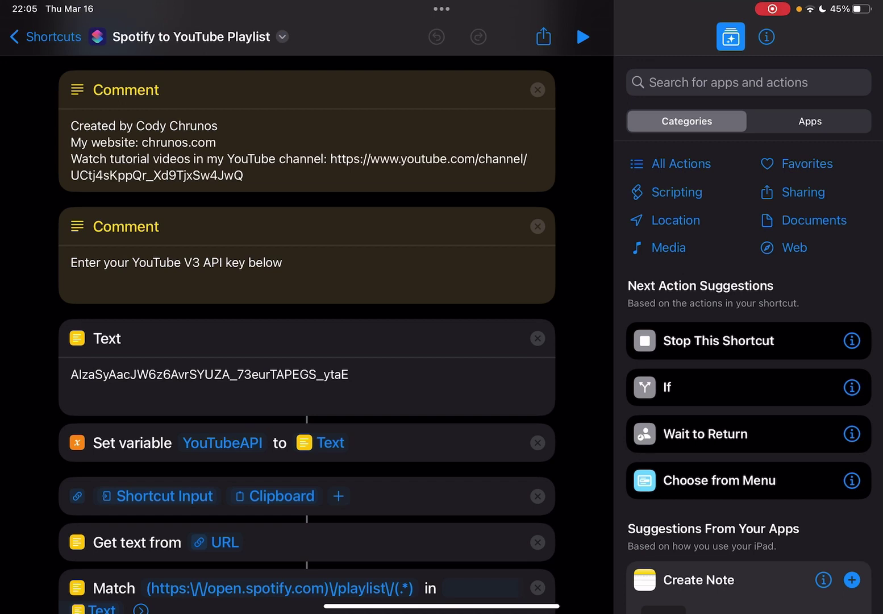
scroll(308, 335, "down", 2)
scroll(307, 335, "up", 4)
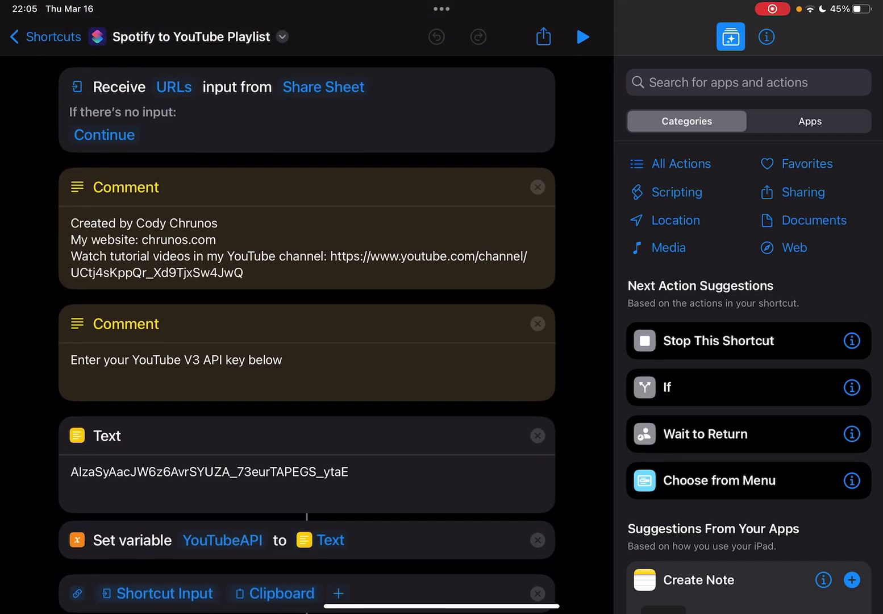
scroll(307, 341, "down", 2)
scroll(307, 341, "down", 3)
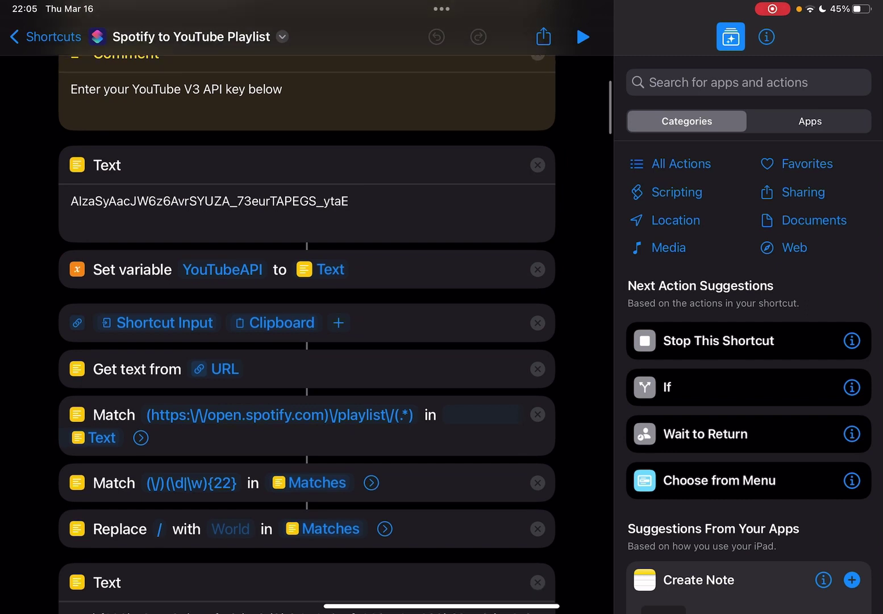
scroll(306, 341, "down", 2)
scroll(307, 341, "down", 1)
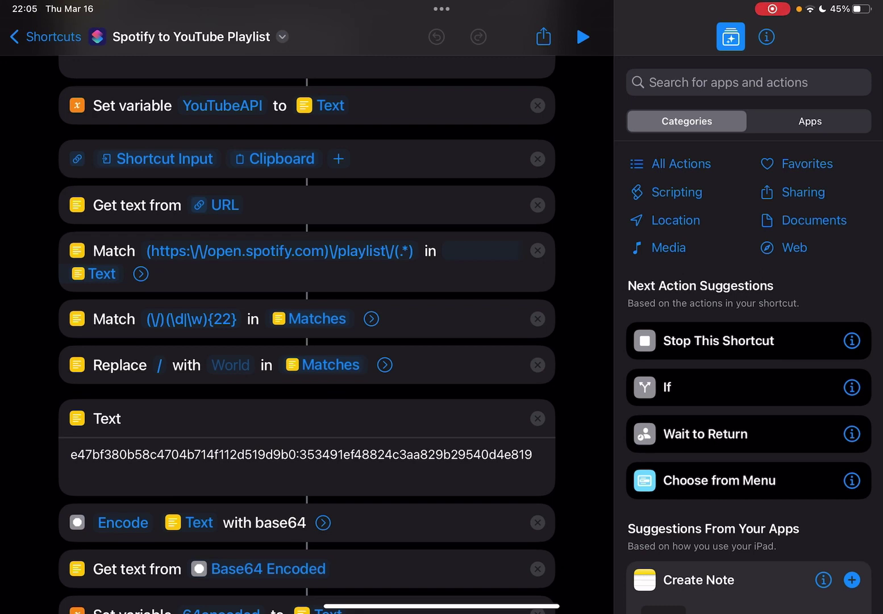
scroll(306, 336, "down", 15)
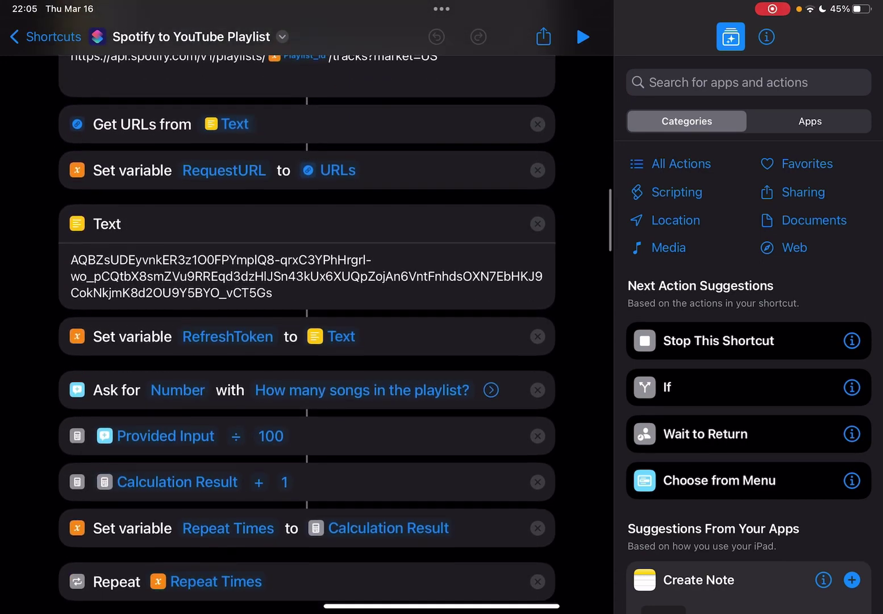
scroll(307, 335, "down", 5)
scroll(307, 335, "down", 5)
scroll(307, 335, "down", 5)
scroll(307, 336, "down", 5)
scroll(307, 335, "down", 10)
scroll(307, 335, "down", 5)
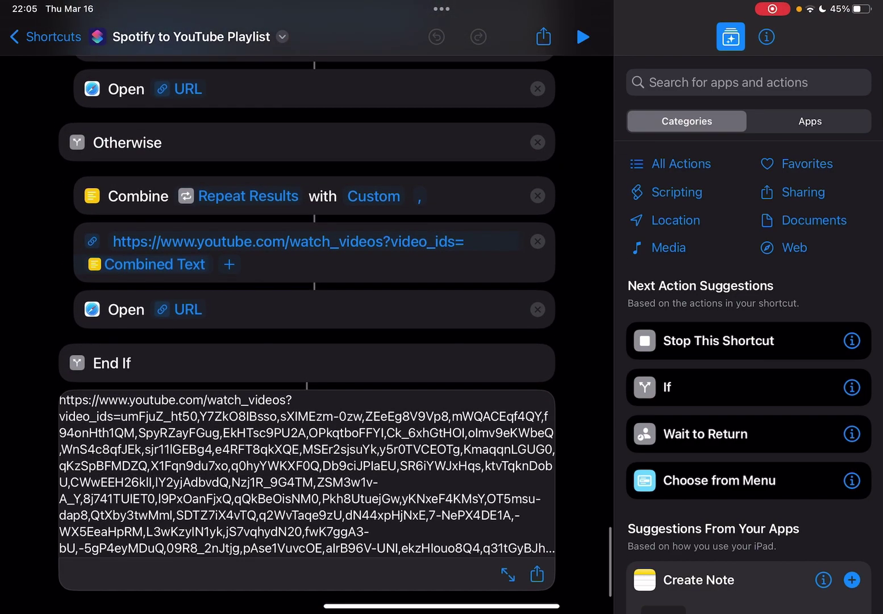
scroll(307, 336, "up", 10)
scroll(307, 335, "up", 5)
scroll(322, 335, "up", 10)
scroll(322, 335, "up", 5)
scroll(321, 335, "up", 3)
scroll(322, 336, "up", 2)
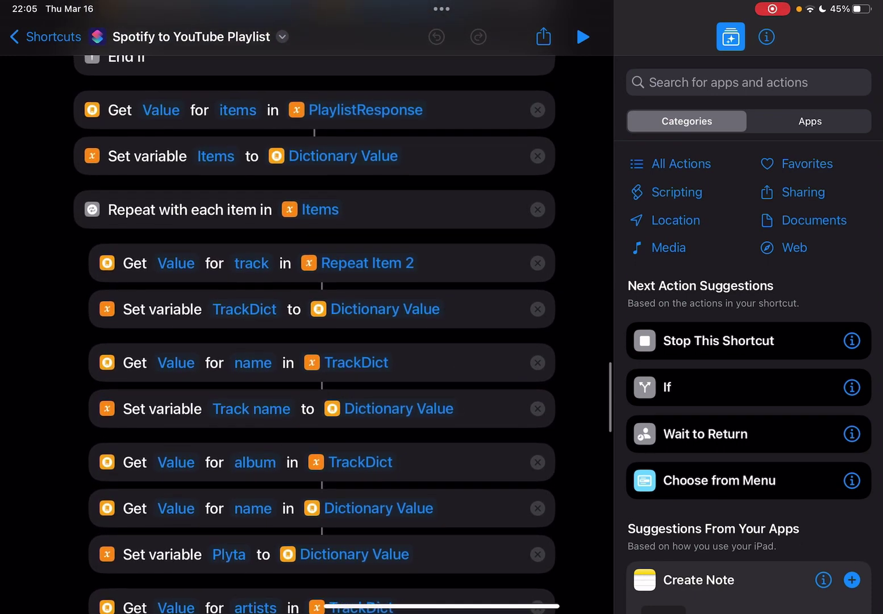